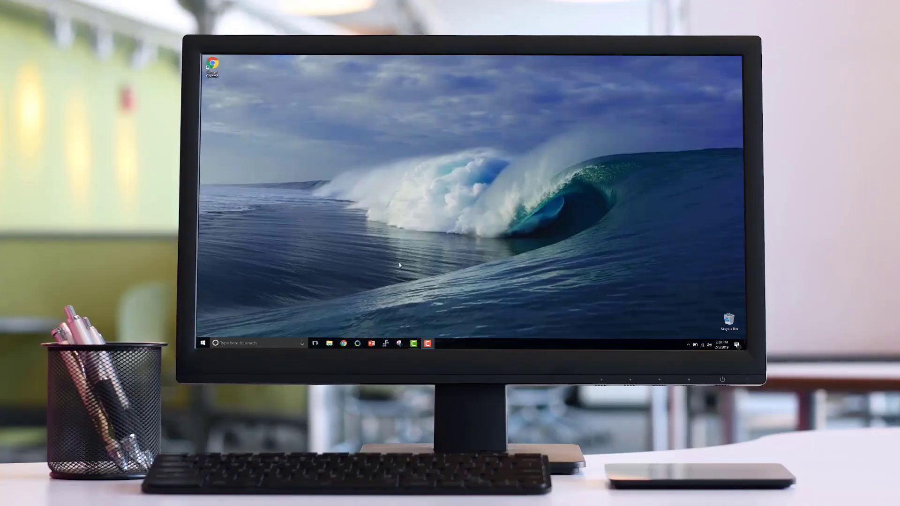
Launch Chrome and load the acmevoipphones.com Manager Portal login page.
{"action": "double_click", "coordinate": [213, 65]}
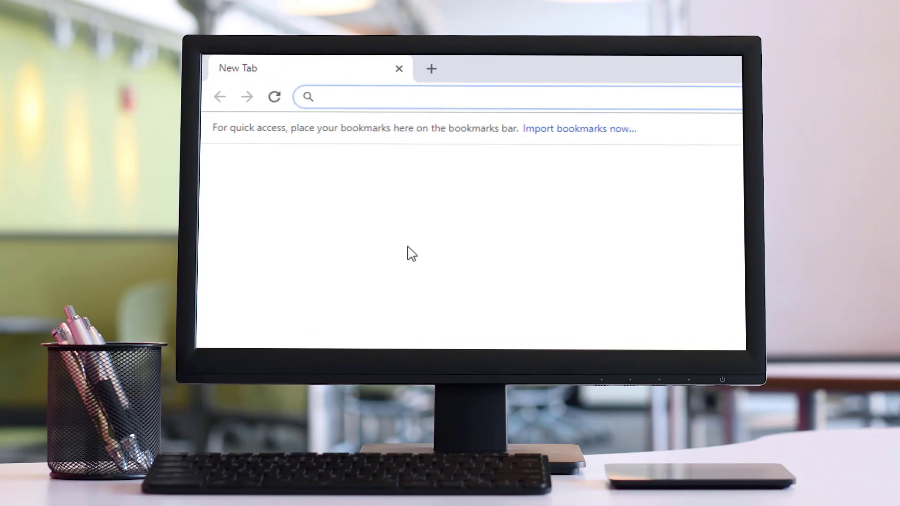
{"action": "type", "text": "acmevoip"}
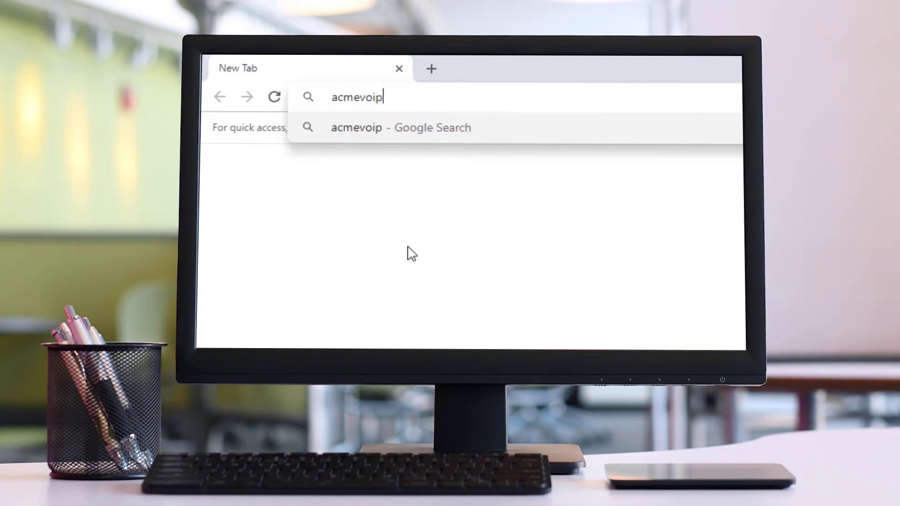
{"action": "type", "text": "phones.com"}
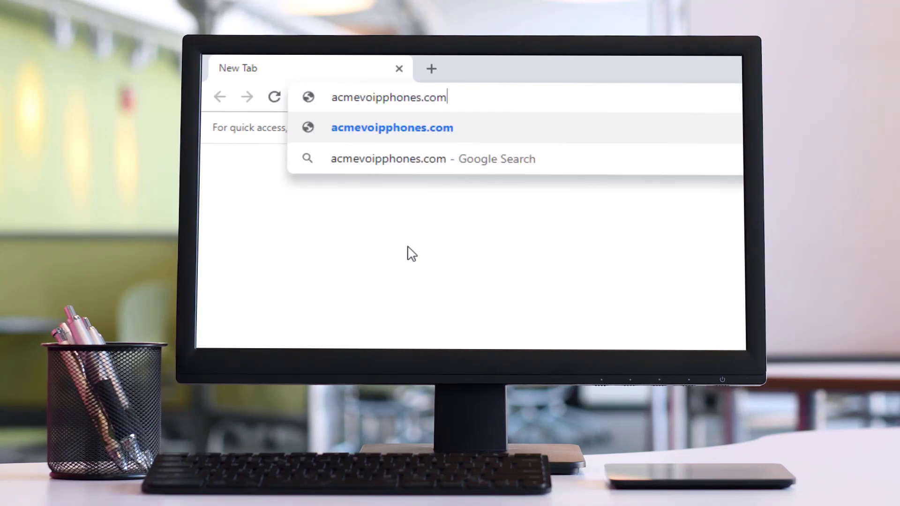
{"action": "key", "text": "Return"}
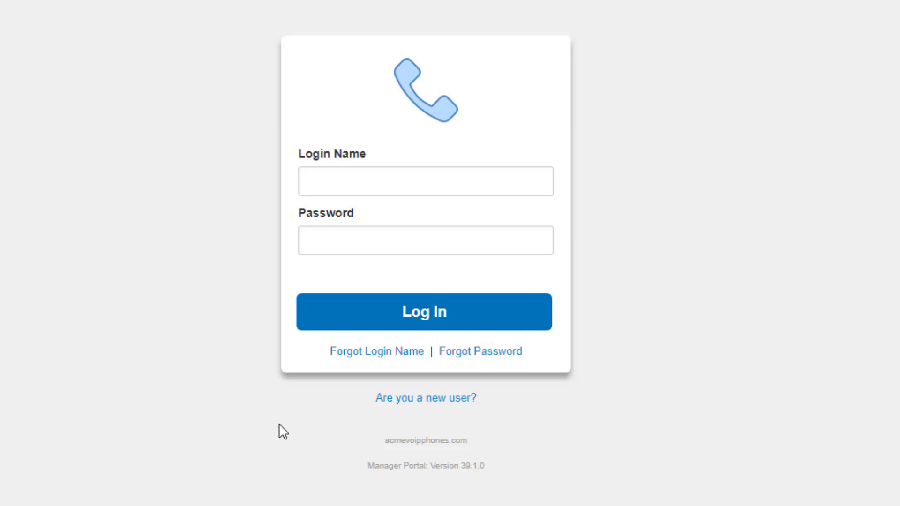
Fill the new-user setup form with the user's e-mail address and extension.
{"action": "left_click", "coordinate": [422, 406]}
{"action": "left_click", "coordinate": [363, 207]}
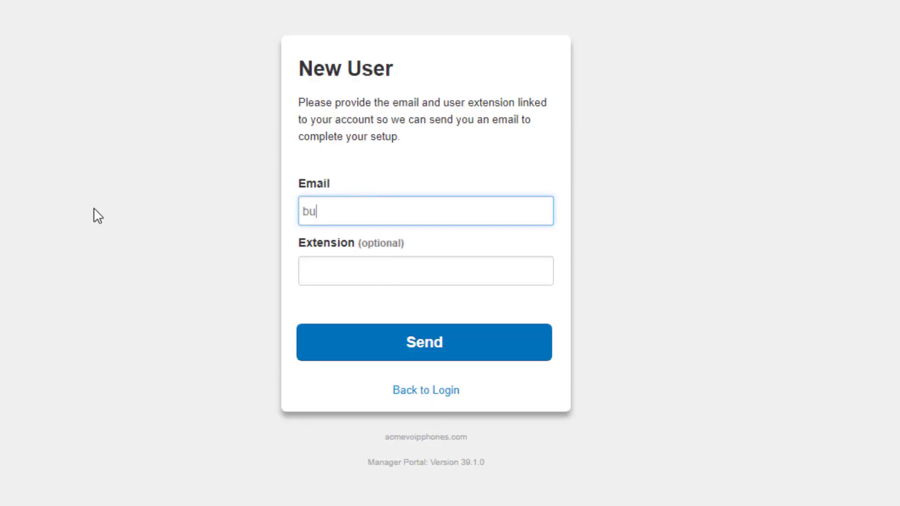
{"action": "key", "text": "Tab"}
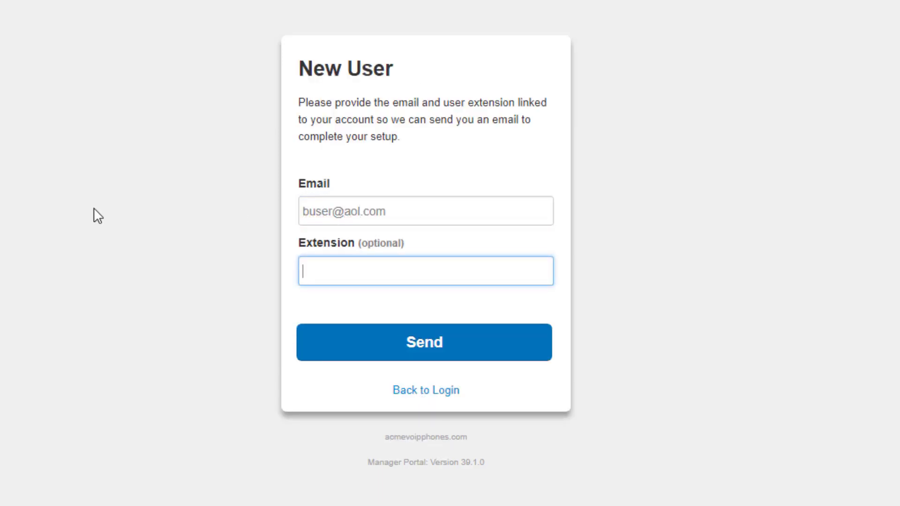
{"action": "type", "text": "1000@example"}
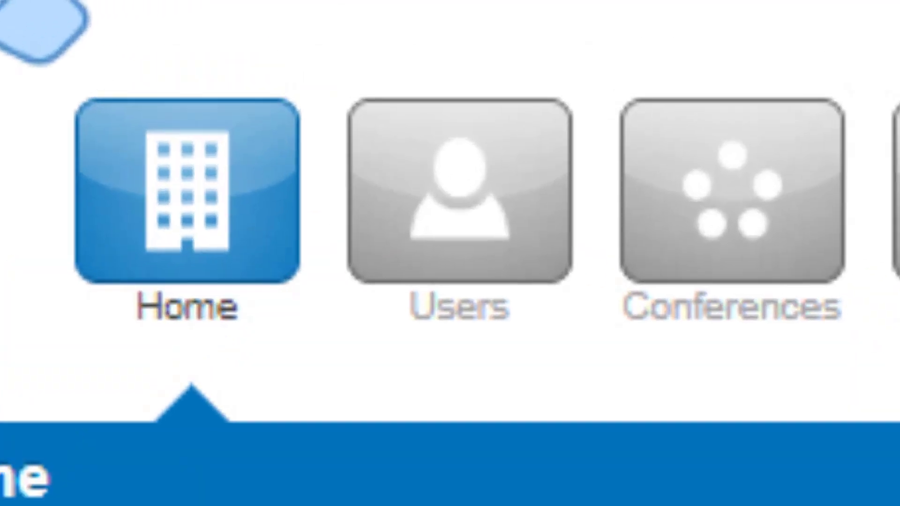
Preview the Add User form in the Users section, then close it.
{"action": "left_click", "coordinate": [430, 360]}
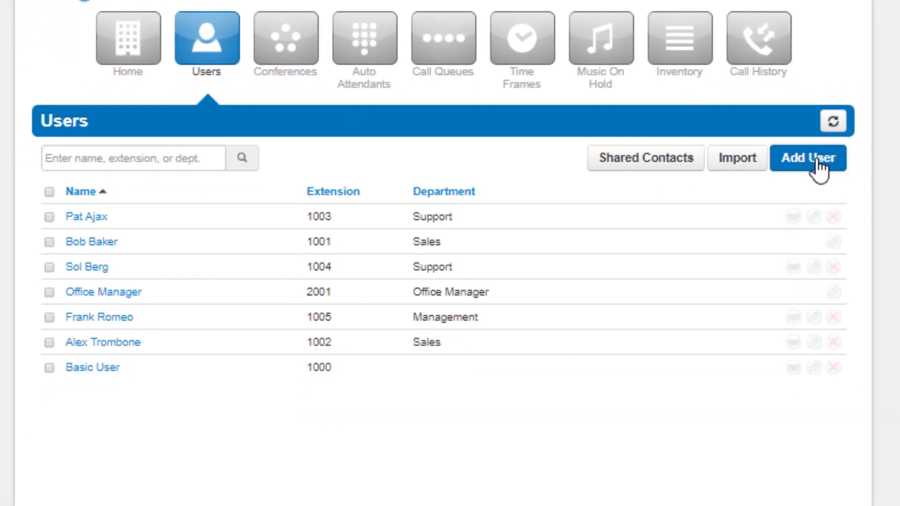
{"action": "left_click", "coordinate": [817, 161]}
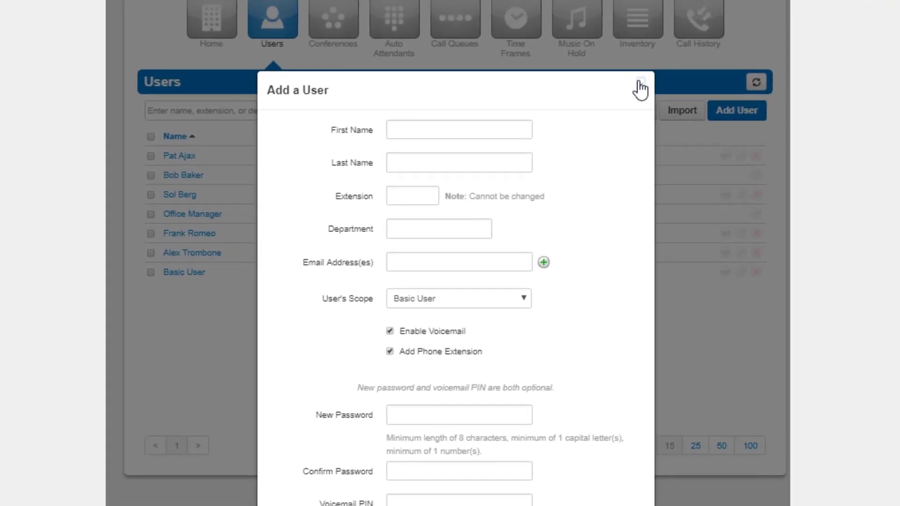
{"action": "left_click", "coordinate": [609, 38]}
Preview the Add Conference form in the Conferences section, then close it.
{"action": "left_click", "coordinate": [344, 43]}
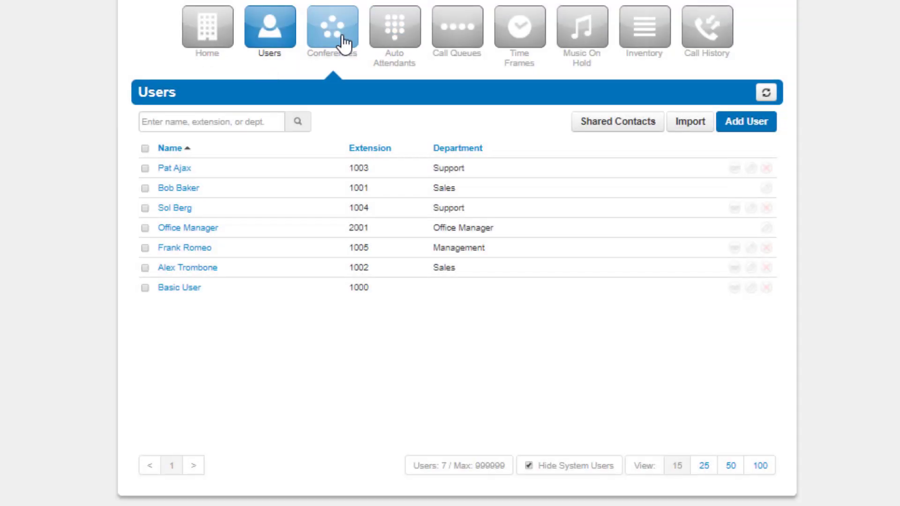
{"action": "left_click", "coordinate": [711, 125]}
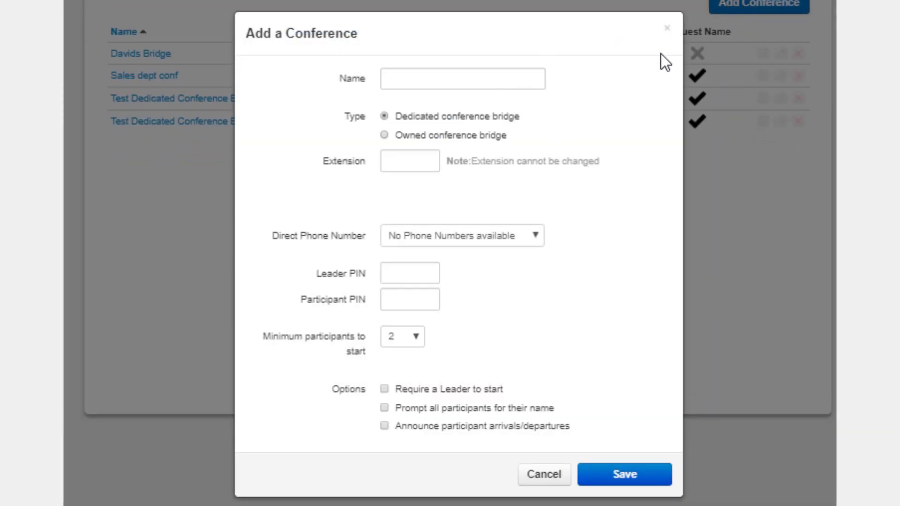
{"action": "left_click", "coordinate": [669, 31]}
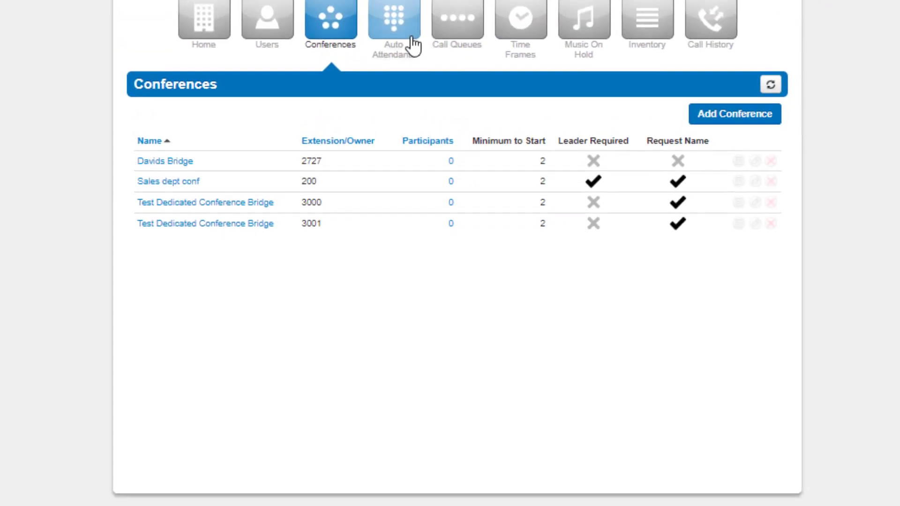
Inspect the Main_AA auto attendant and preview the Add Call Queue form.
{"action": "left_click", "coordinate": [406, 46]}
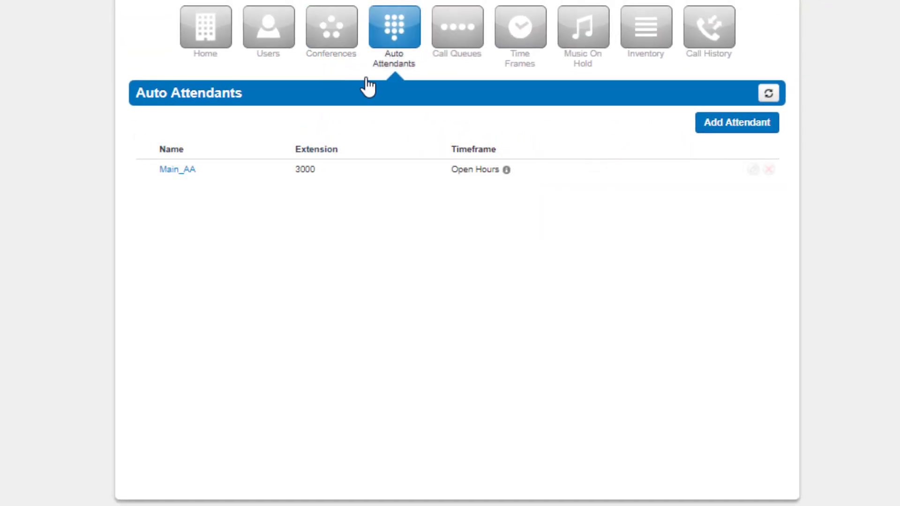
{"action": "left_click", "coordinate": [178, 173]}
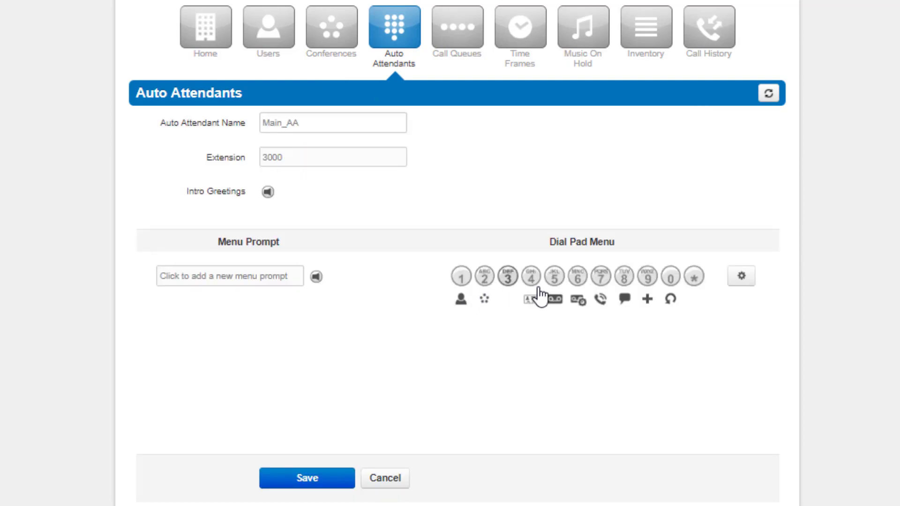
{"action": "left_click", "coordinate": [454, 46]}
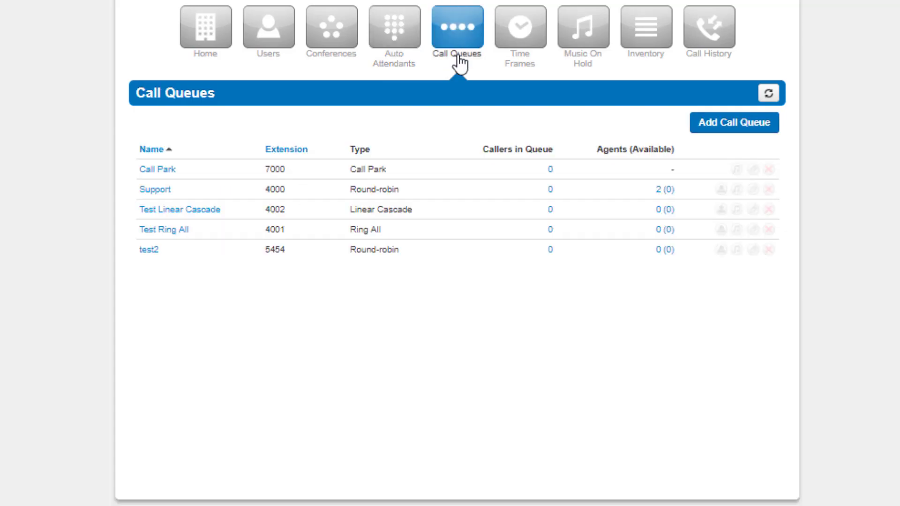
{"action": "left_click", "coordinate": [729, 134]}
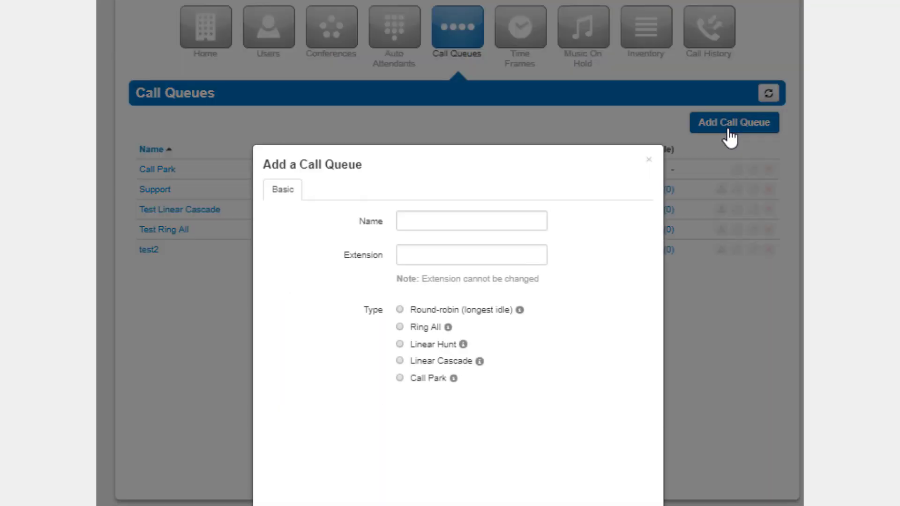
{"action": "left_click", "coordinate": [649, 160]}
Start a new time frame named Open Hours, then discard it unsaved.
{"action": "left_click", "coordinate": [521, 43]}
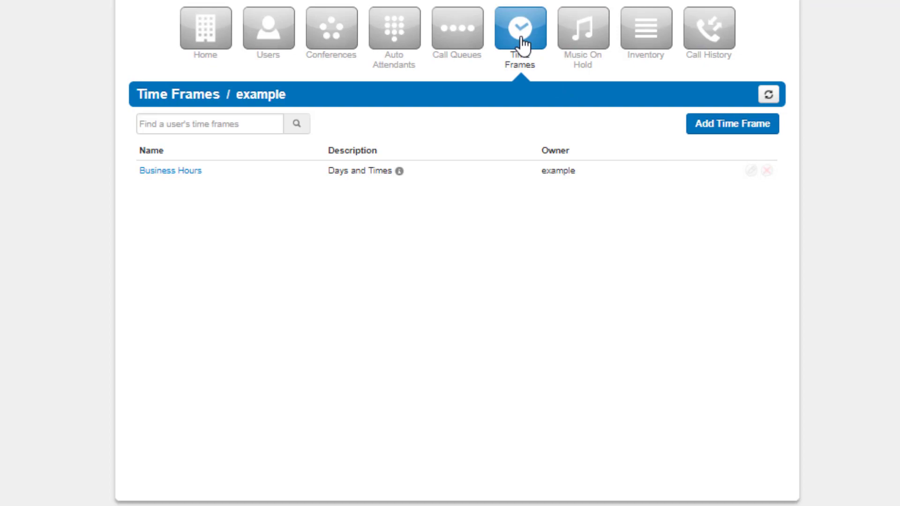
{"action": "left_click", "coordinate": [734, 134]}
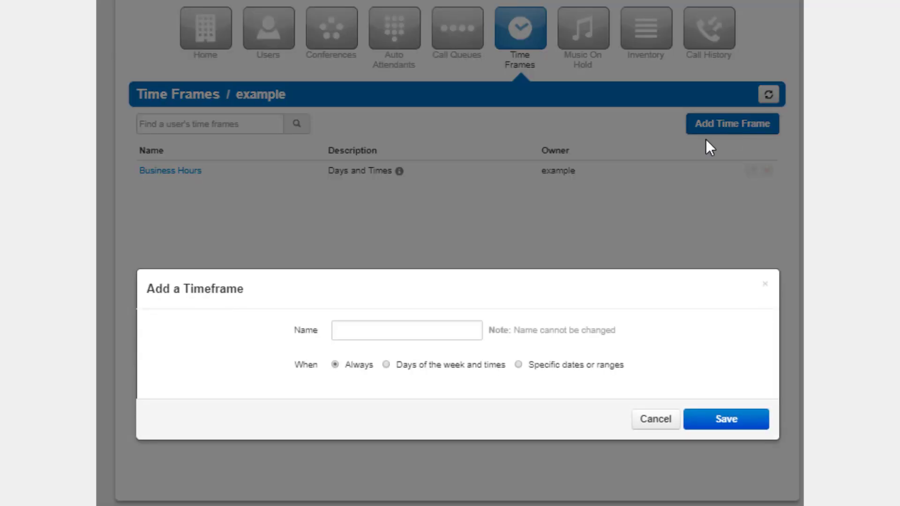
{"action": "left_click", "coordinate": [427, 333]}
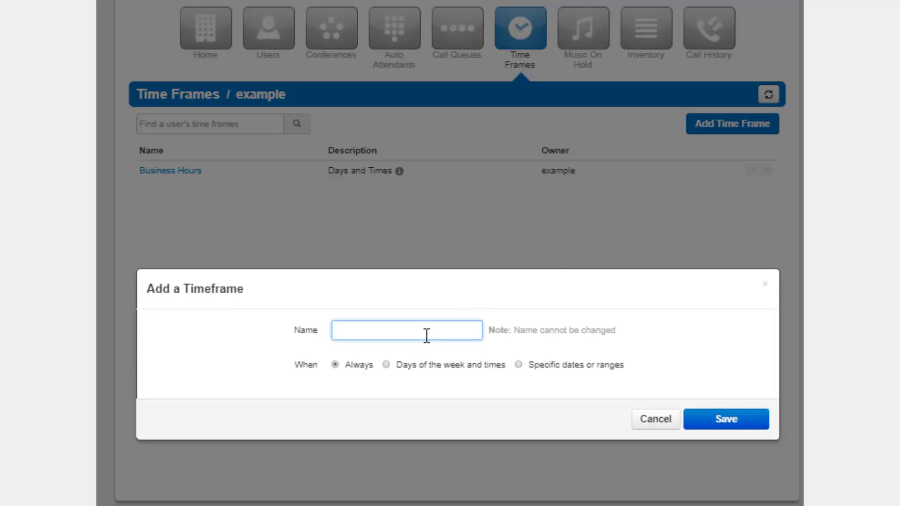
{"action": "type", "text": "Open Hours"}
{"action": "left_click", "coordinate": [766, 285]}
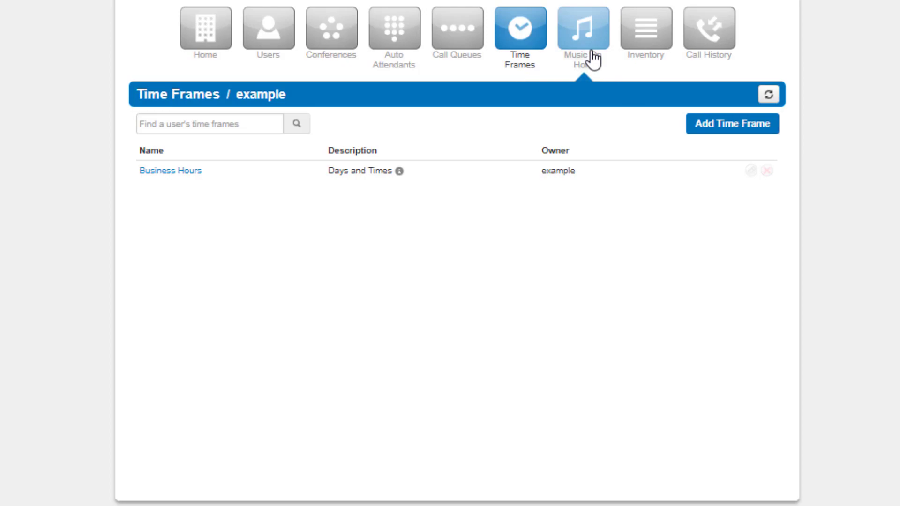
Preview the Add Music form in Music On Hold without uploading anything.
{"action": "left_click", "coordinate": [593, 57]}
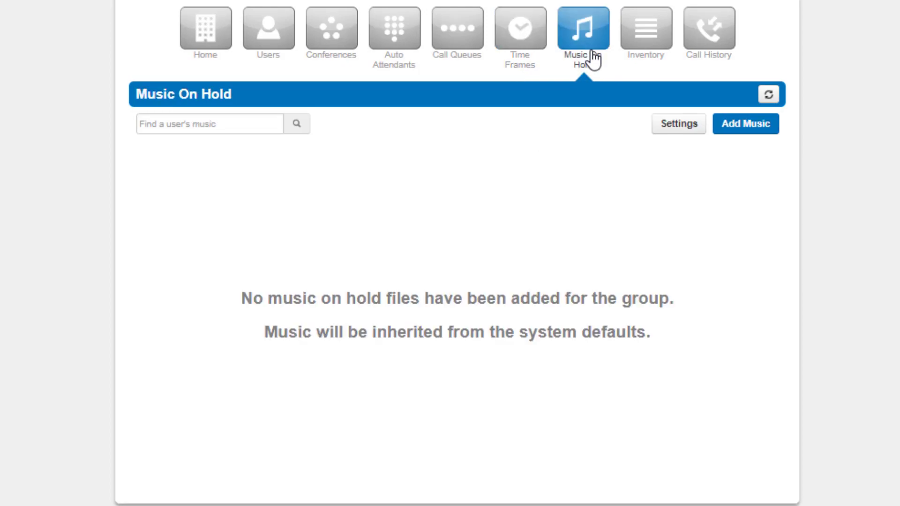
{"action": "left_click", "coordinate": [745, 127]}
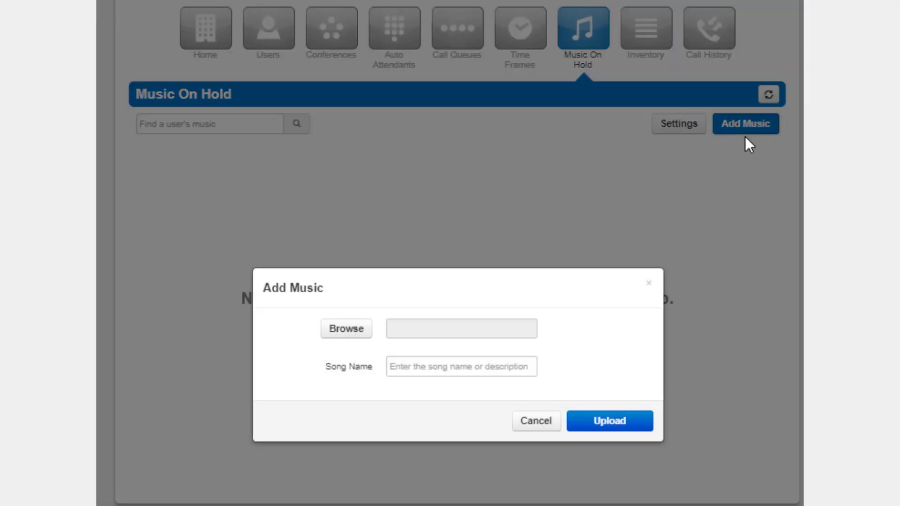
{"action": "left_click", "coordinate": [649, 283]}
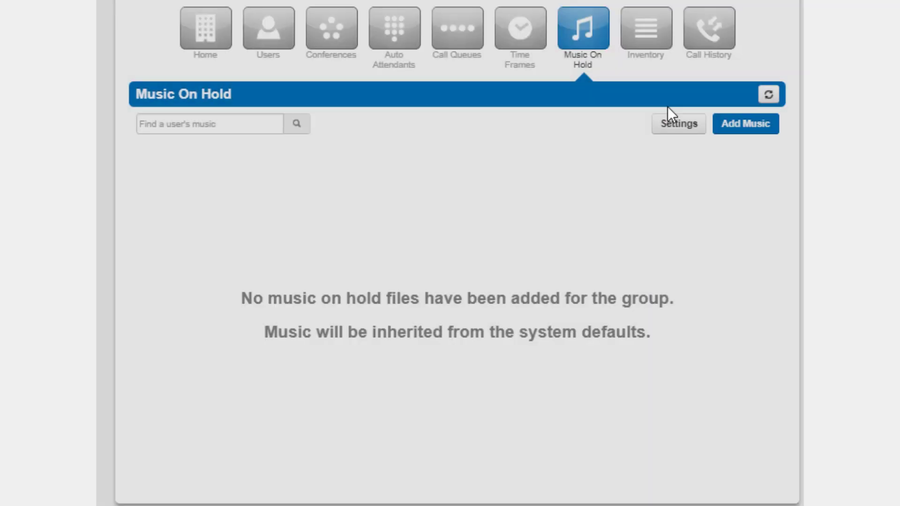
In Inventory, set the first number's Treatment to Call Queue, then close without saving.
{"action": "left_click", "coordinate": [649, 57]}
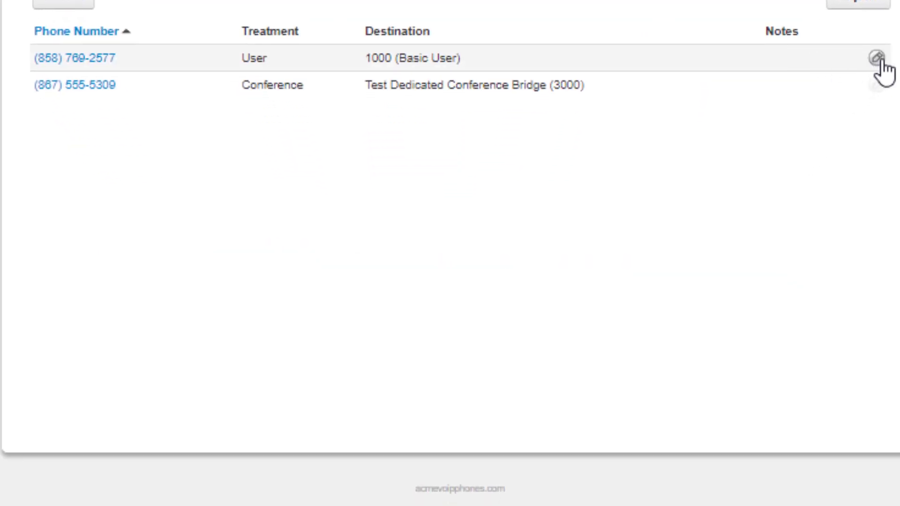
{"action": "left_click", "coordinate": [880, 59]}
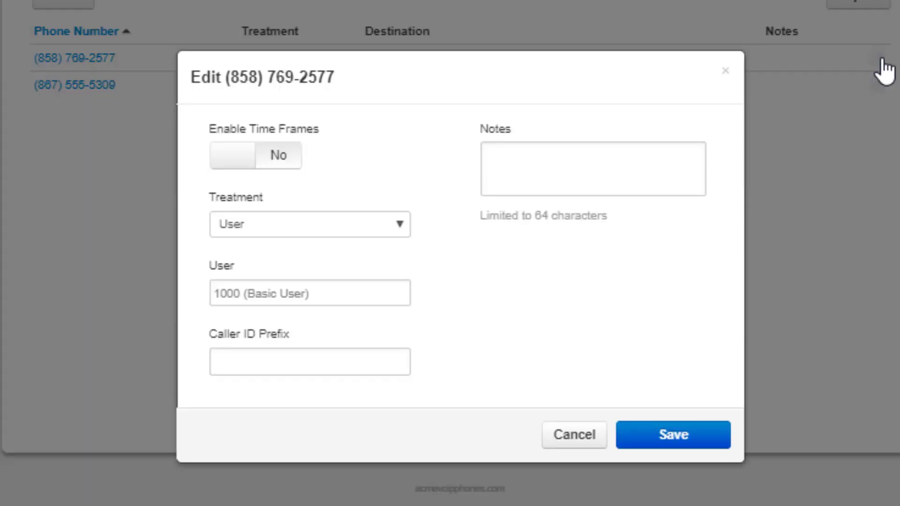
{"action": "left_click", "coordinate": [302, 225]}
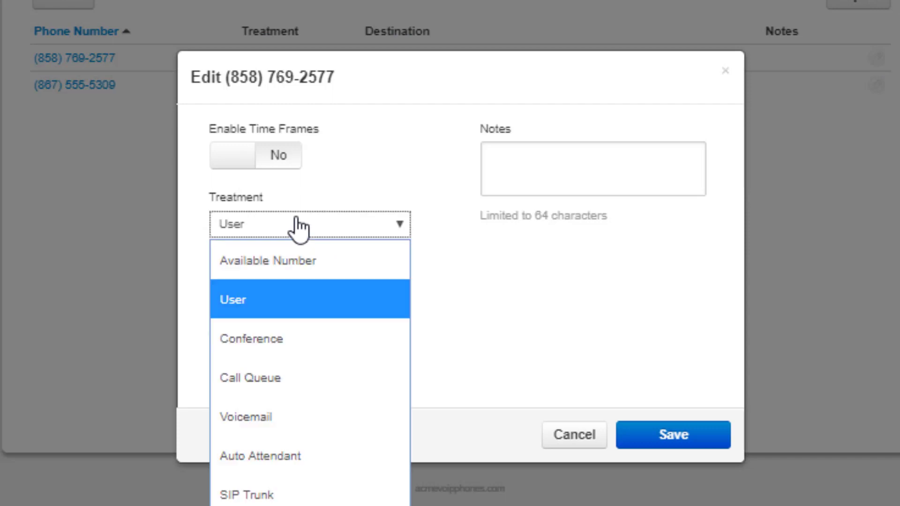
{"action": "left_click", "coordinate": [285, 375]}
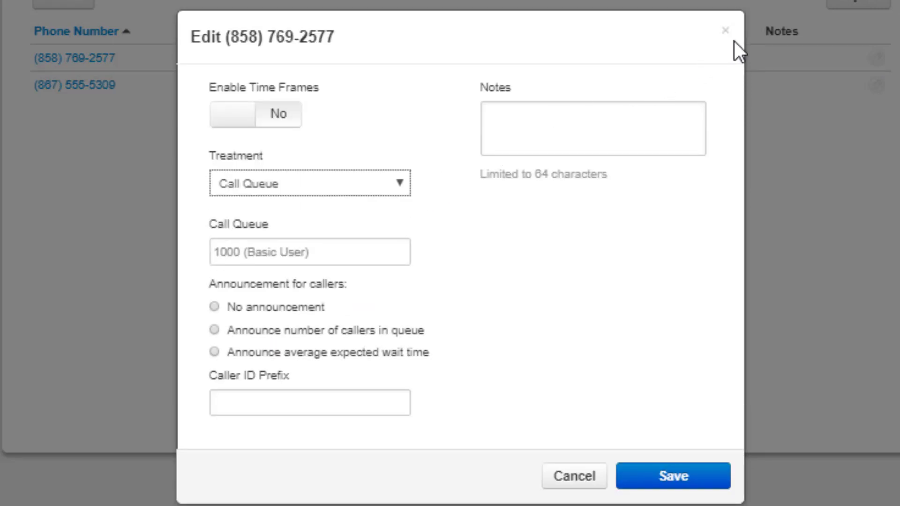
{"action": "left_click", "coordinate": [725, 31]}
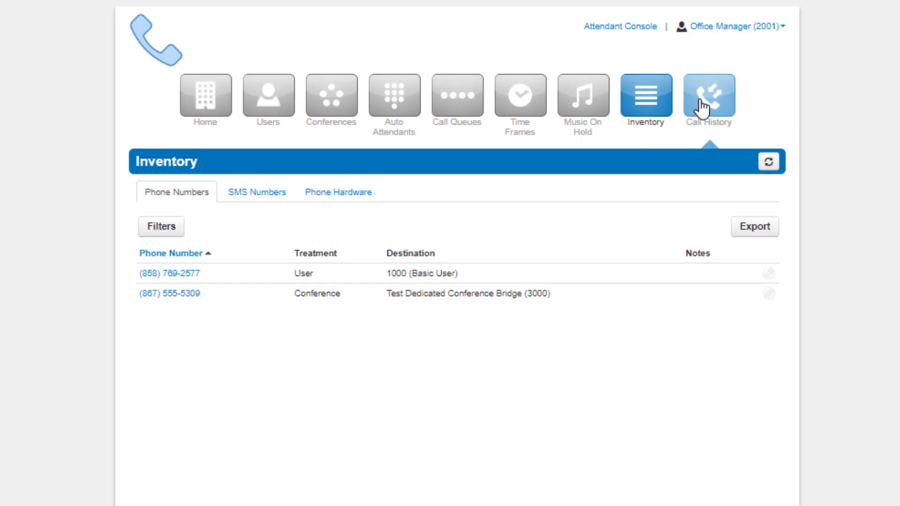
Browse Call History and My Account, return to Manage Organization, then log out.
{"action": "left_click", "coordinate": [703, 108]}
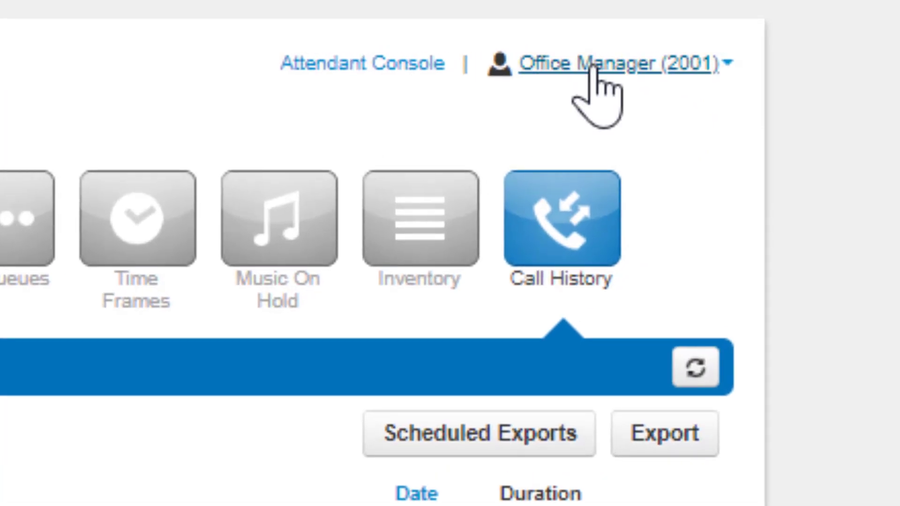
{"action": "left_click", "coordinate": [592, 68]}
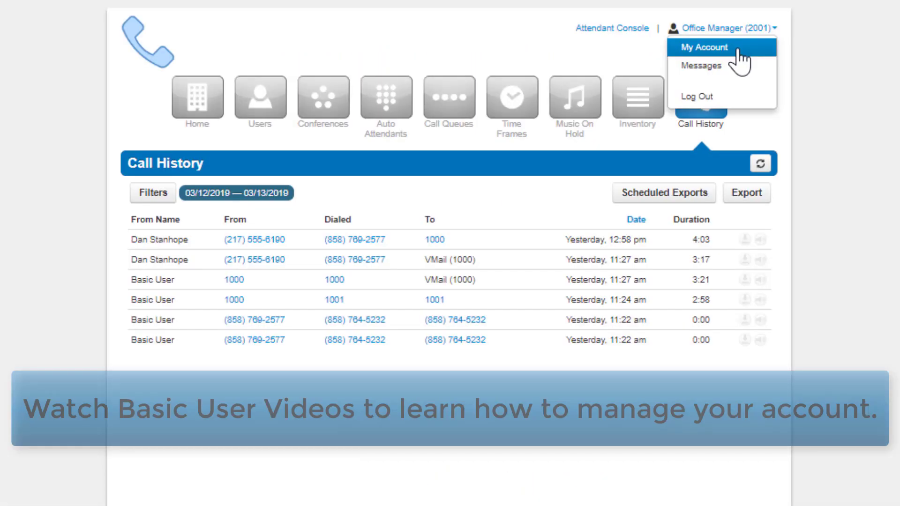
{"action": "left_click", "coordinate": [628, 107]}
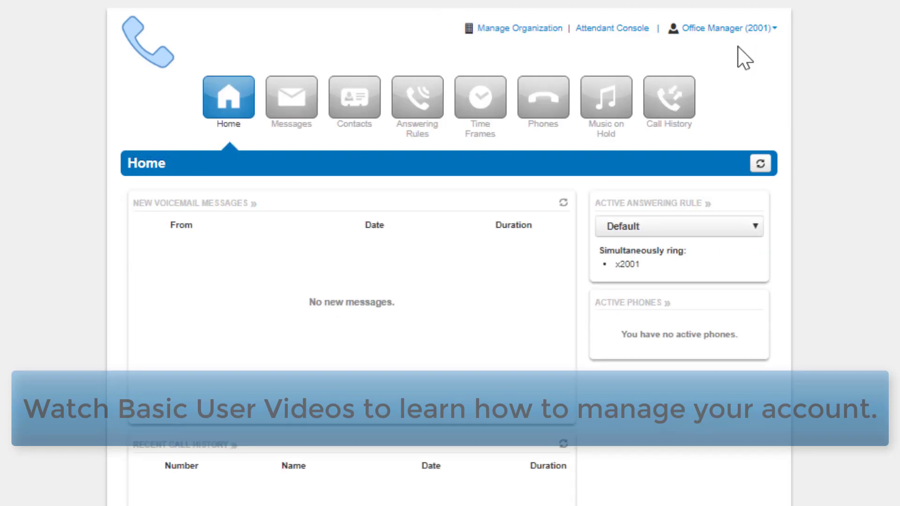
{"action": "left_click", "coordinate": [543, 29]}
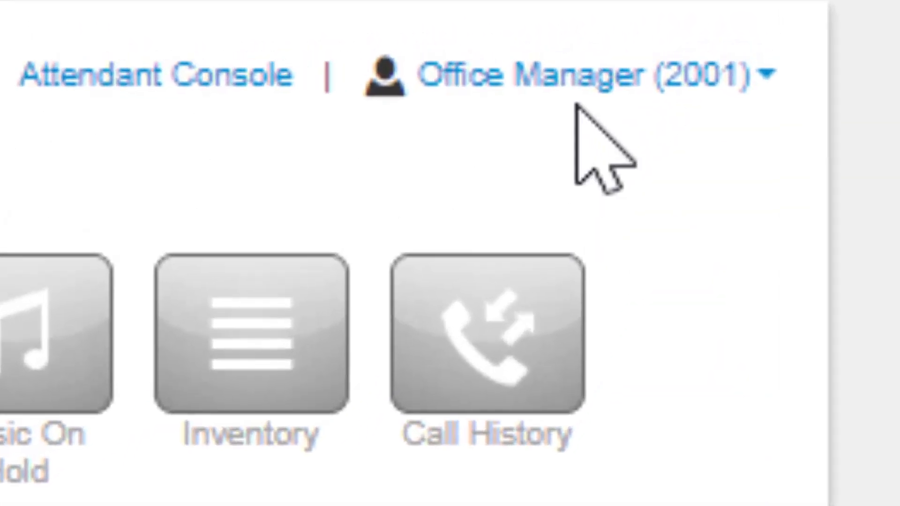
{"action": "left_click", "coordinate": [717, 29]}
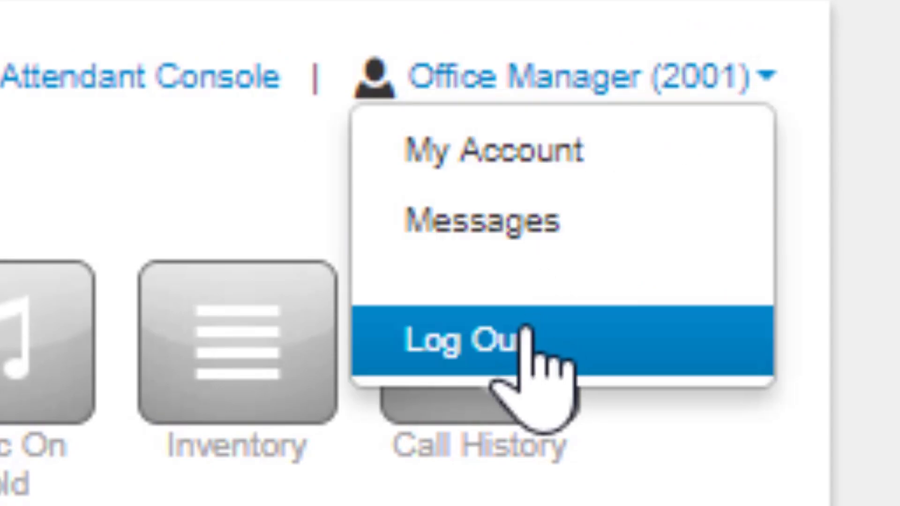
{"action": "left_click", "coordinate": [525, 338]}
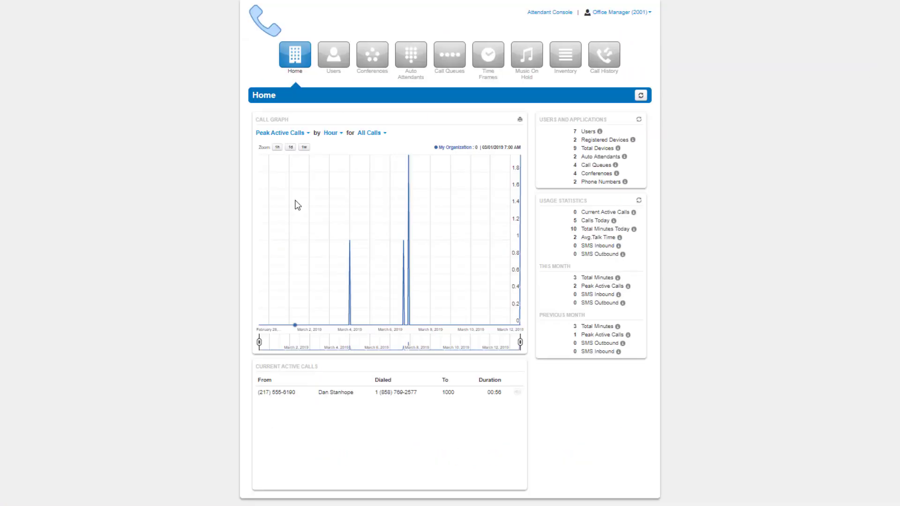